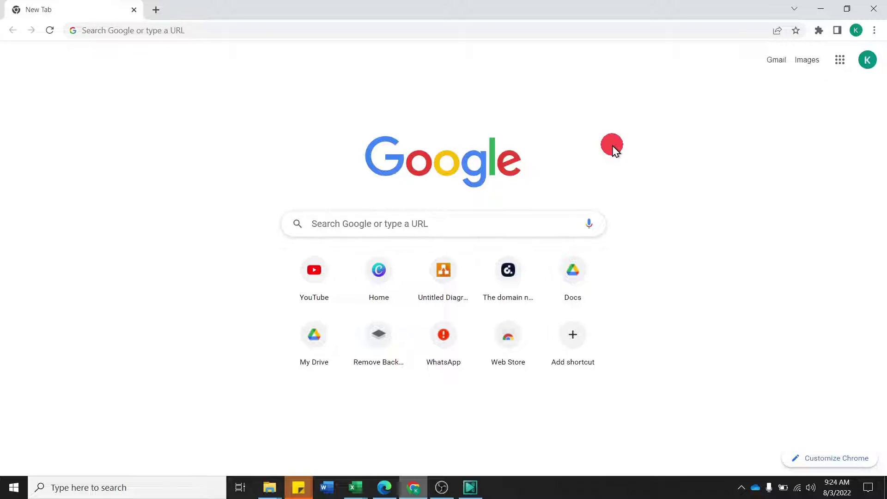
- Check the signed-in account, then create a new Google Docs document from Drive's New menu
left_click(862, 69)
left_click(690, 134)
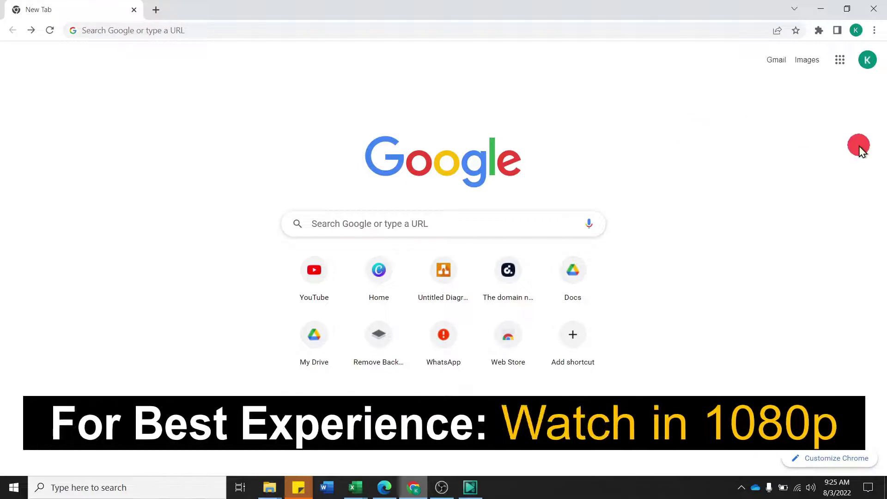
left_click(839, 60)
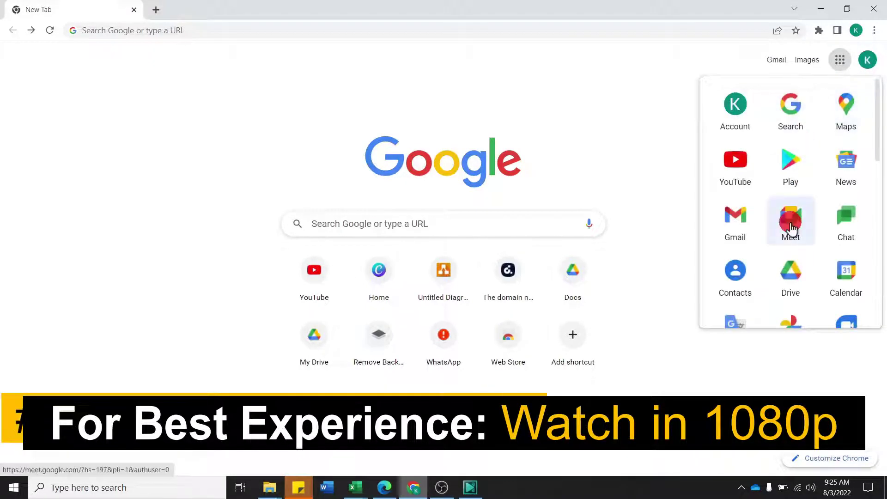
scroll(791, 226, "down", 1)
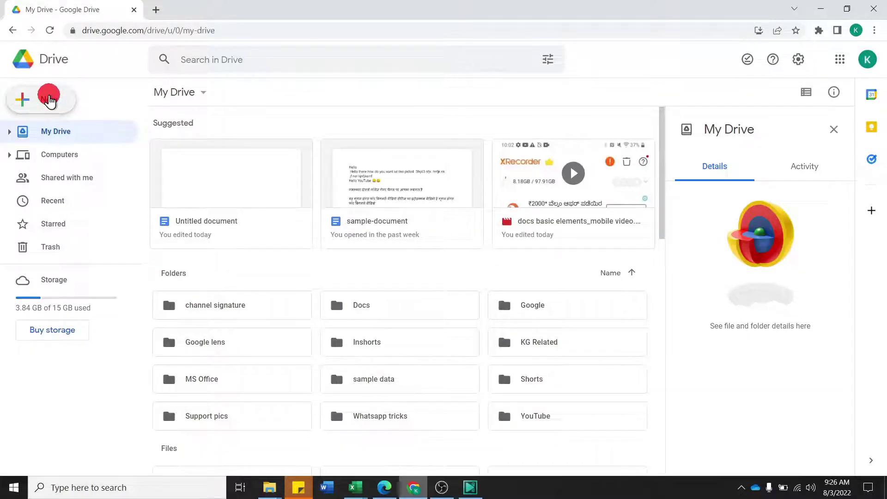
left_click(50, 102)
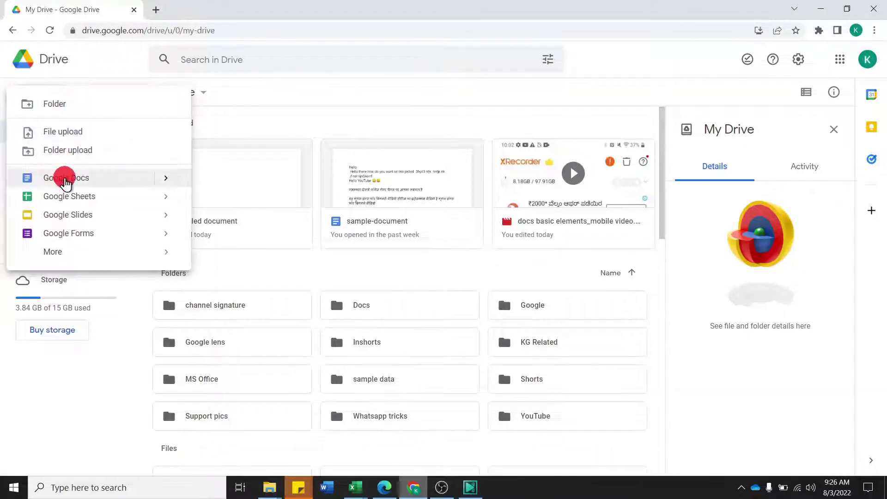
left_click(65, 183)
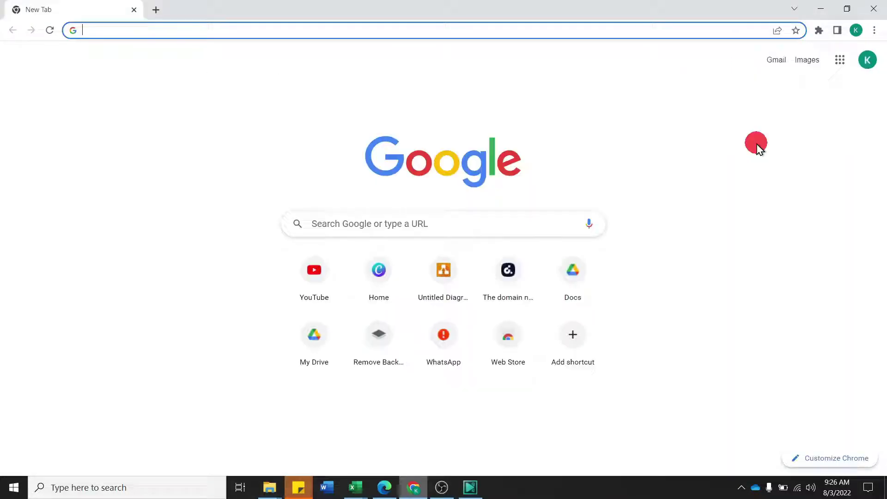
- Search 'google docs' and open the Google Docs home page from the Online Document Editor result
left_click(840, 59)
scroll(804, 209, "down", 4)
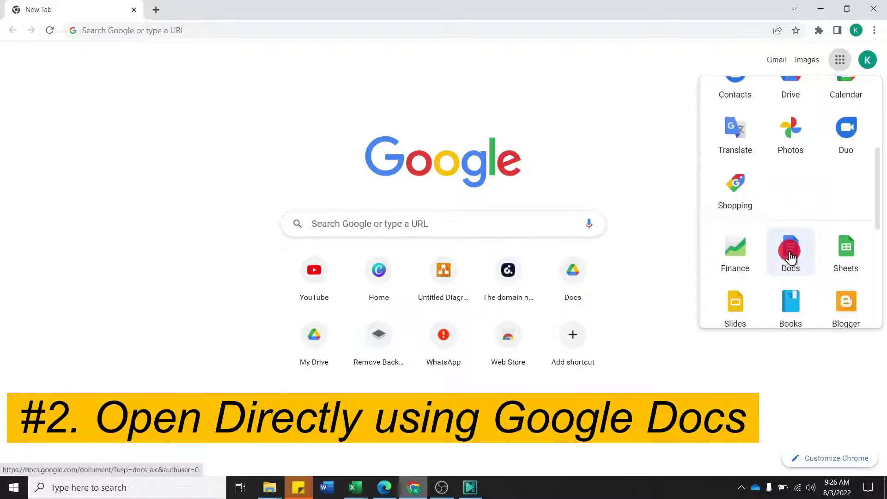
left_click(790, 255)
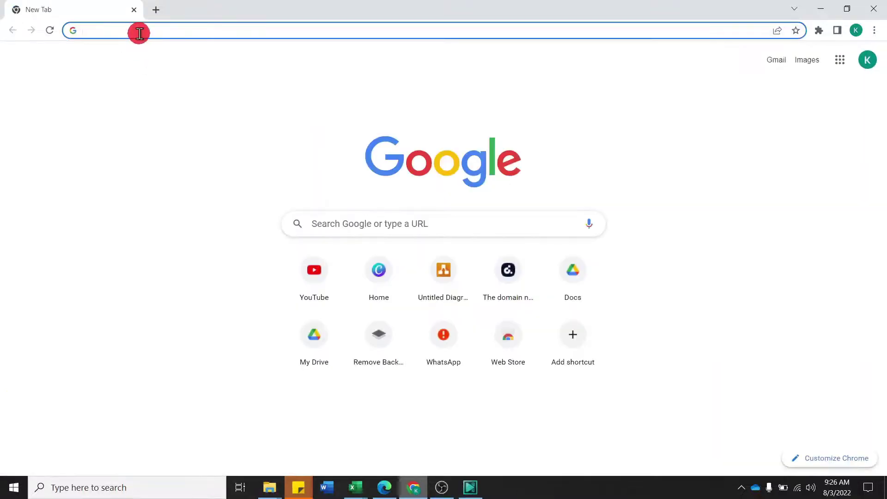
type("google docs")
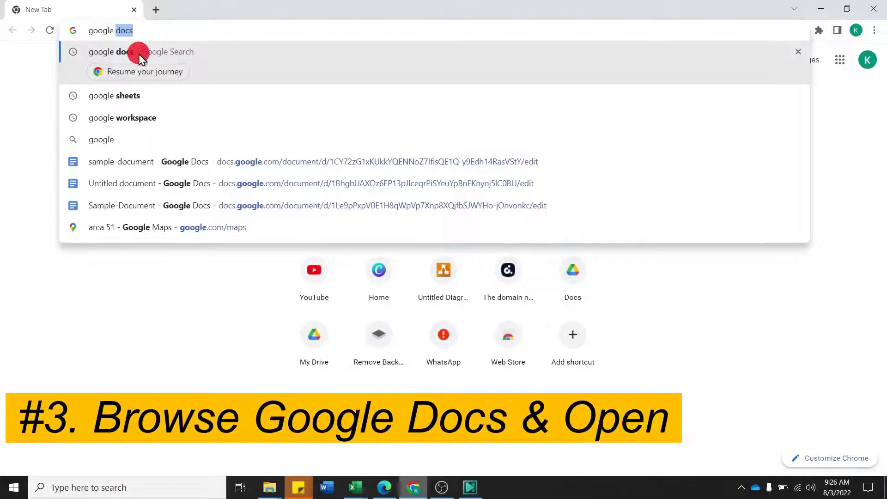
left_click(139, 58)
left_click(133, 170)
left_click(705, 66)
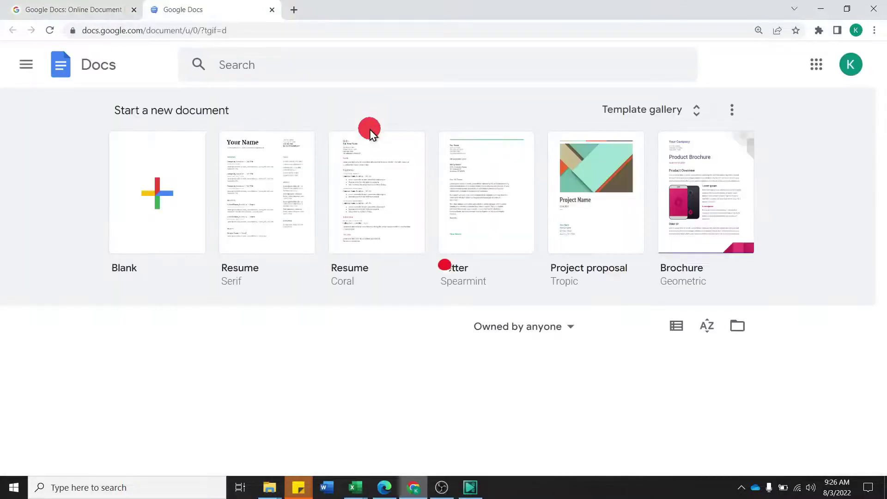
- Close the old search tab and scroll through the Docs home page's recent documents
left_click(134, 10)
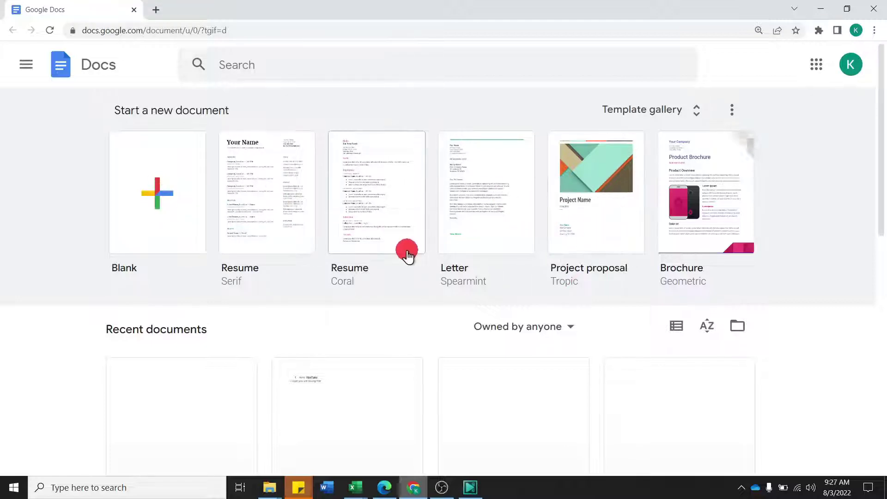
scroll(406, 255, "down", 3)
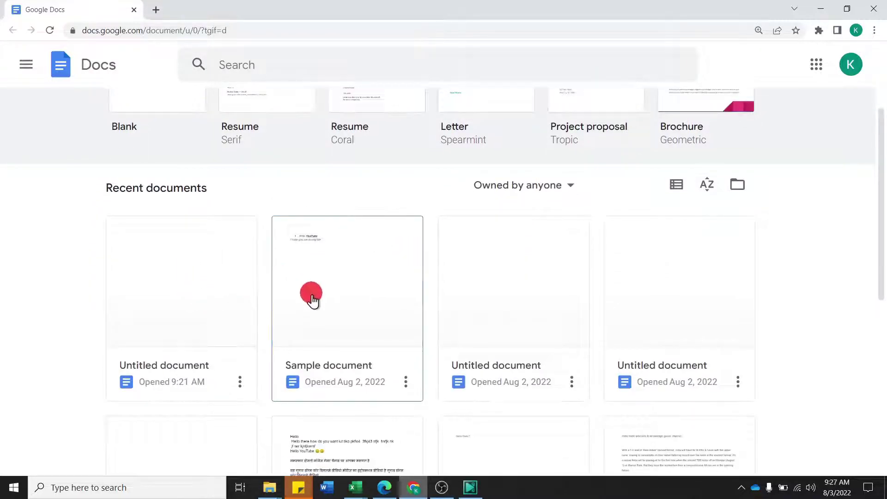
scroll(346, 304, "down", 1)
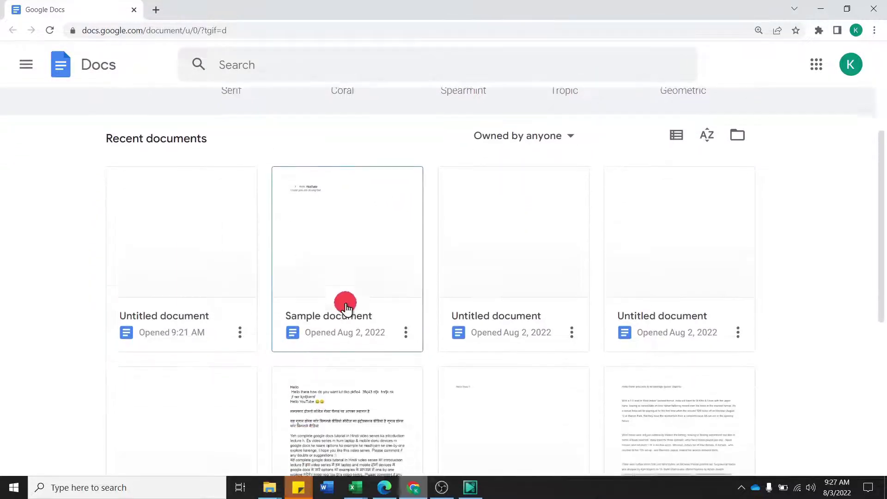
scroll(347, 305, "up", 3)
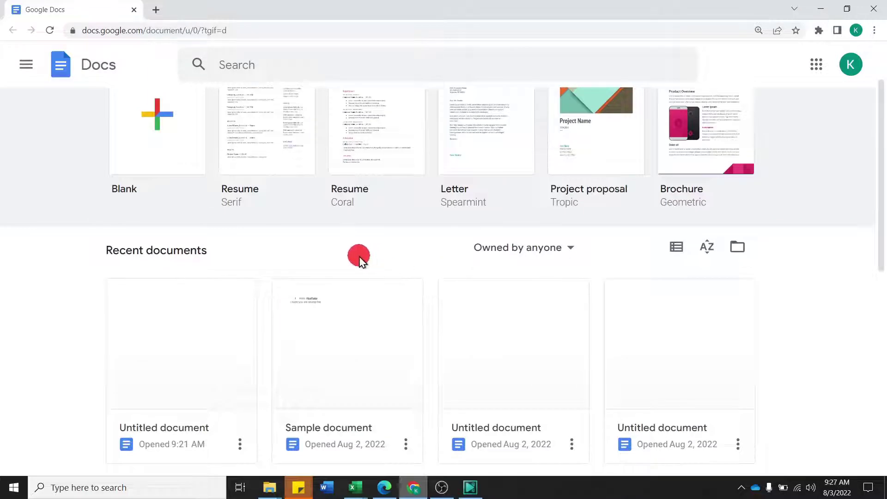
scroll(358, 257, "up", 2)
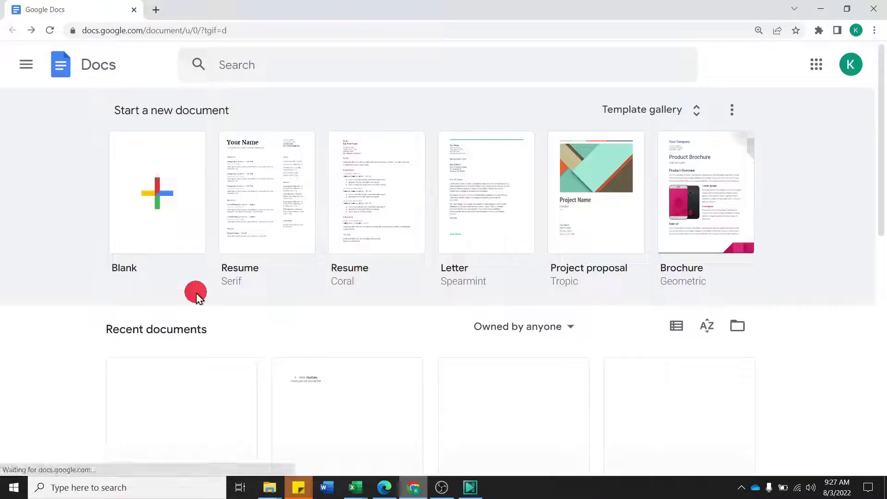
- Open a blank Untitled document, return to the Docs home page, and start another blank one
left_click(163, 189)
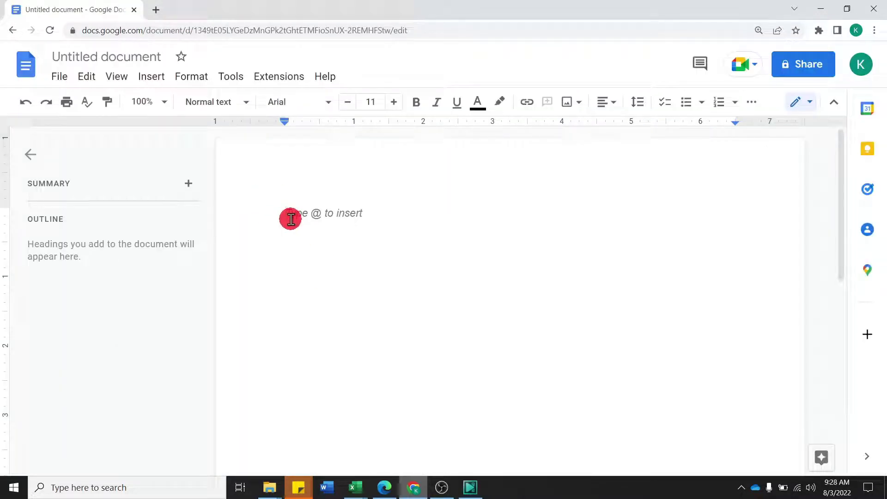
left_click(27, 71)
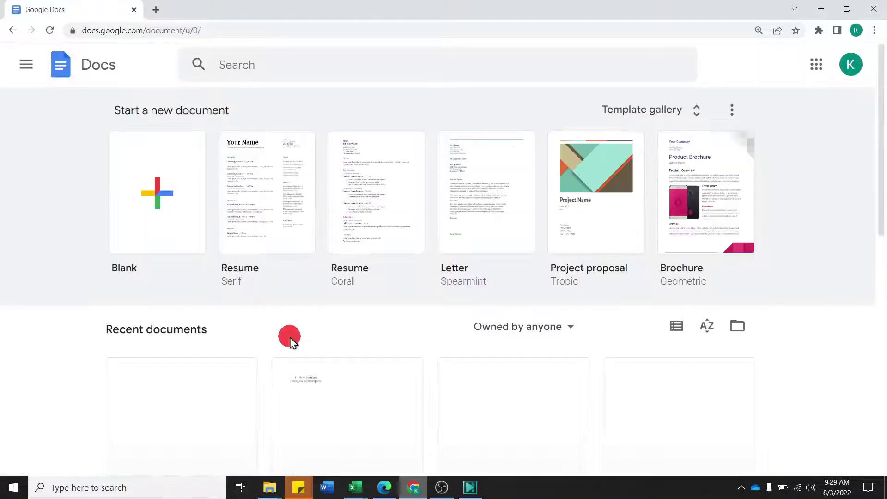
scroll(291, 337, "down", 5)
scroll(303, 227, "up", 5)
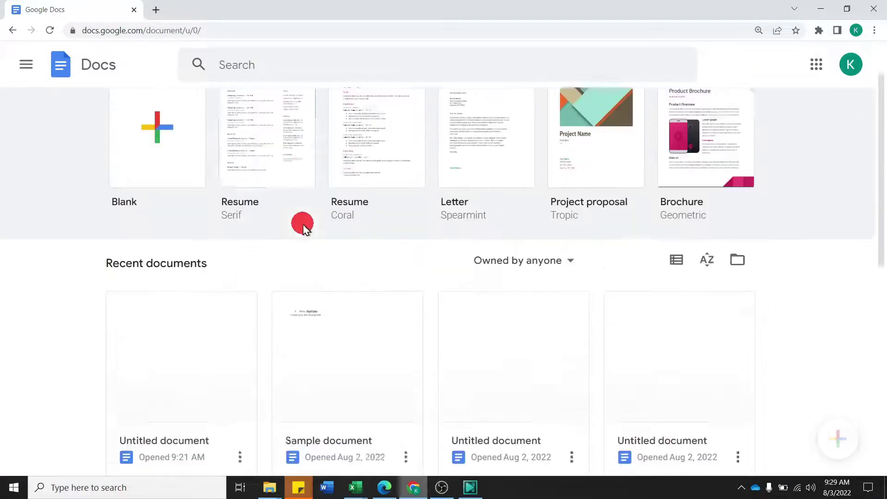
left_click(159, 138)
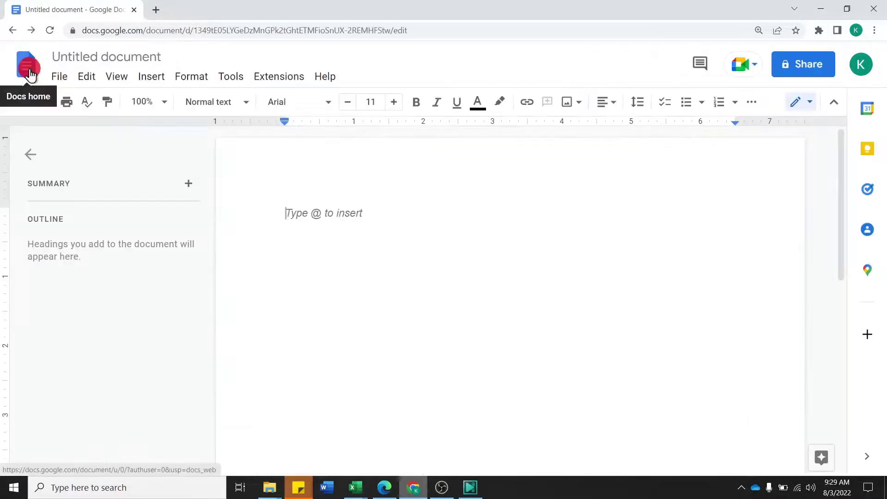
- Change the Untitled title to 'Docs-Basic Elements', then star the document
double_click(99, 60)
left_click(99, 61)
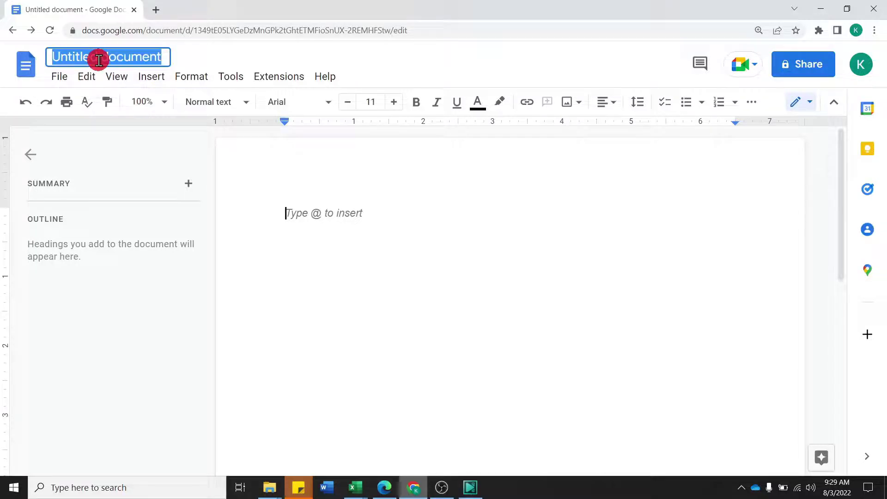
type("Docs-Basic Elements")
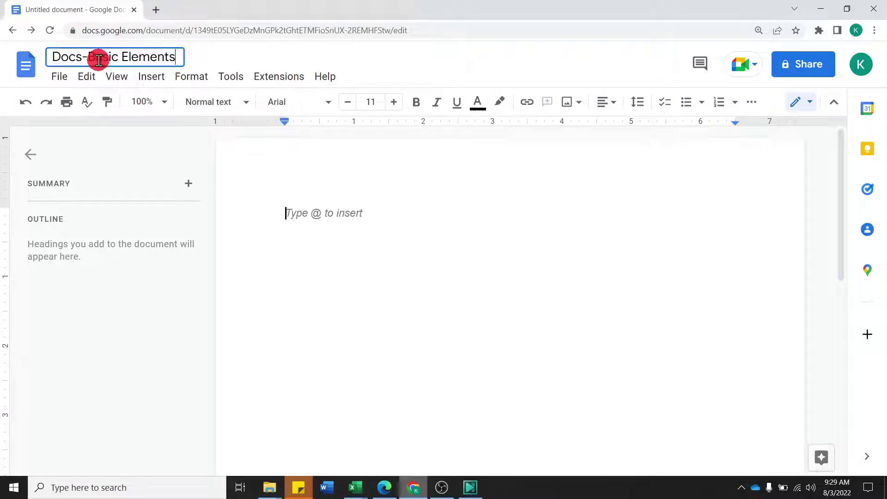
left_click(211, 68)
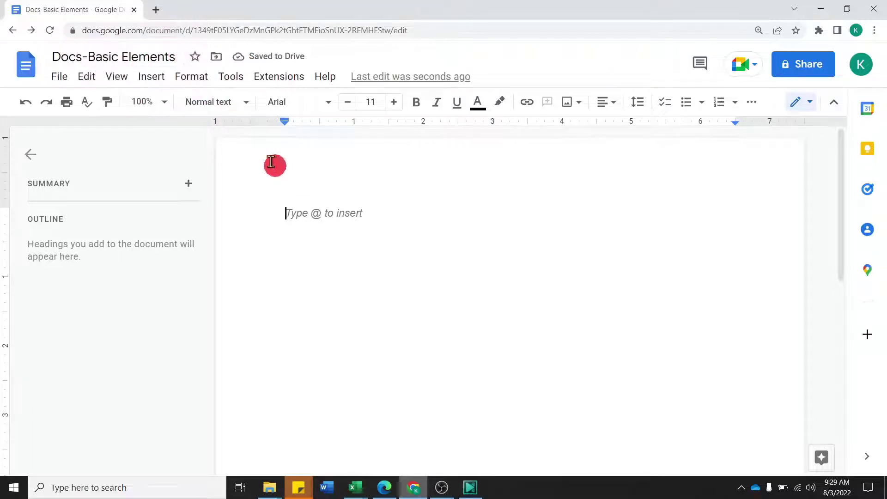
left_click(196, 59)
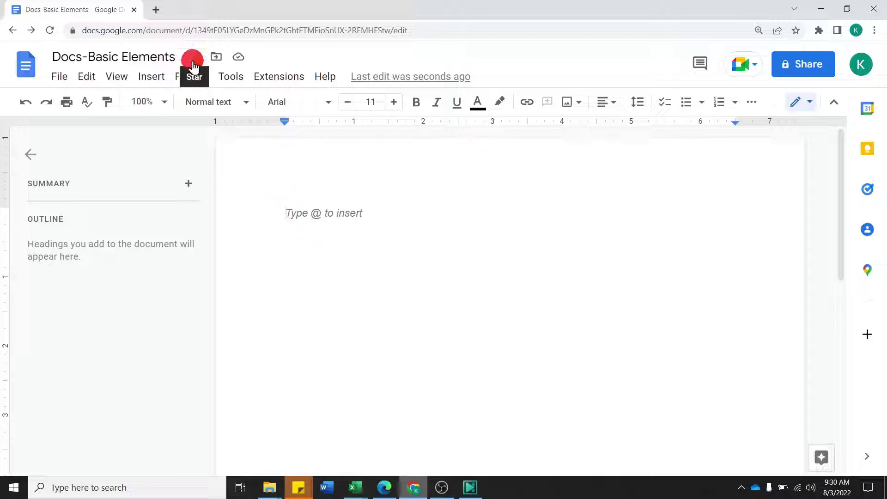
left_click(26, 72)
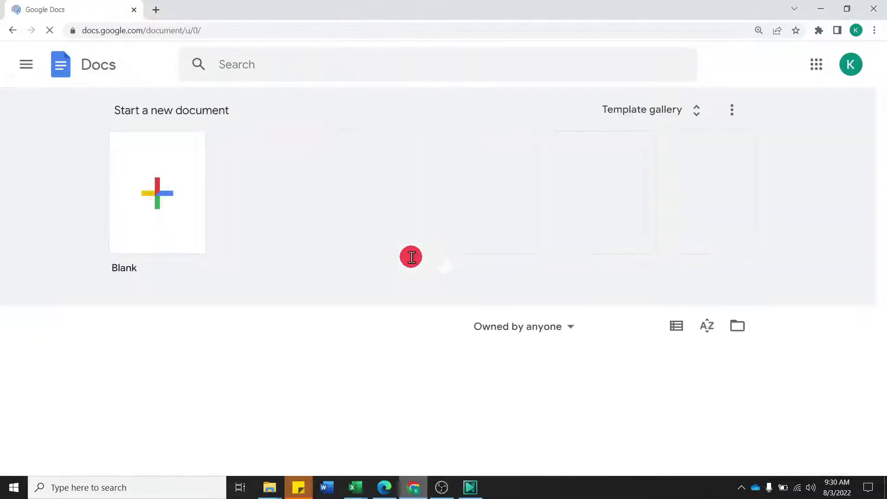
left_click(737, 330)
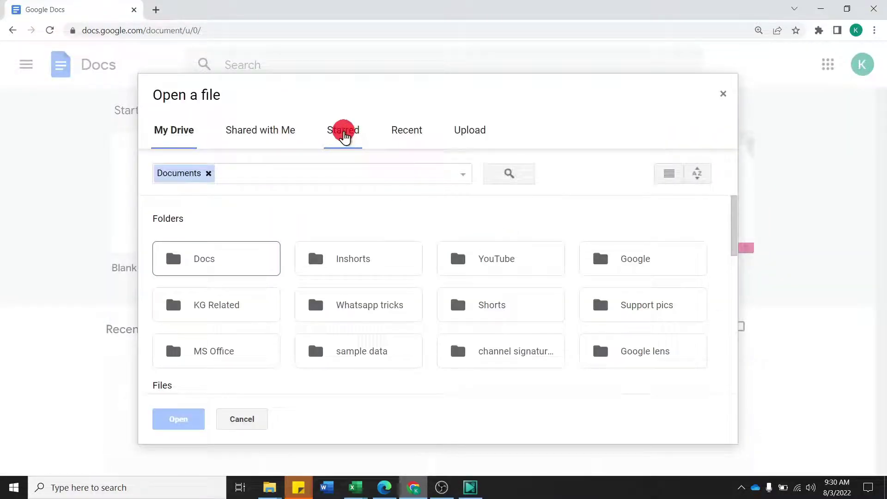
left_click(344, 133)
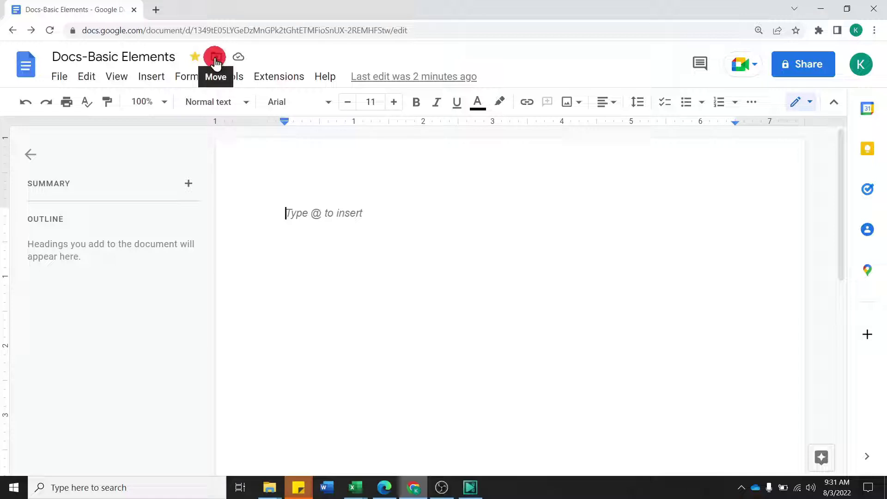
- Relocate Docs-Basic Elements from My Drive into the 'Docs' folder
left_click(216, 59)
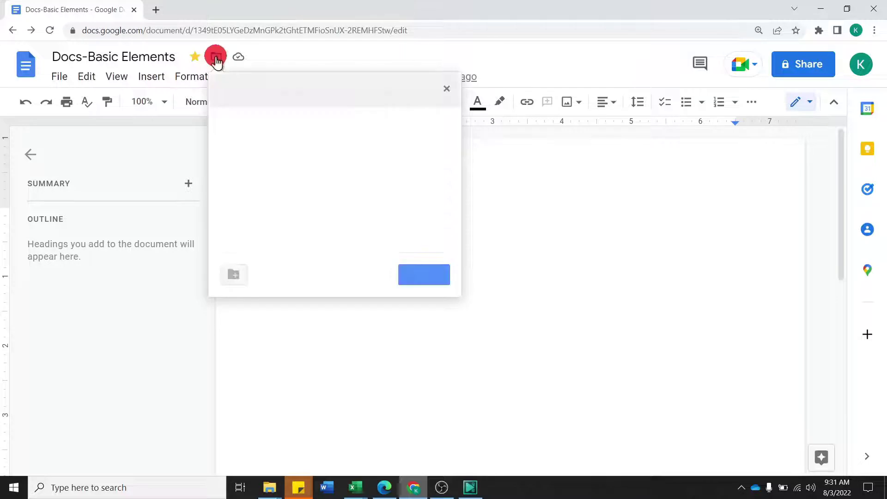
scroll(277, 153, "down", 2)
scroll(280, 154, "down", 4)
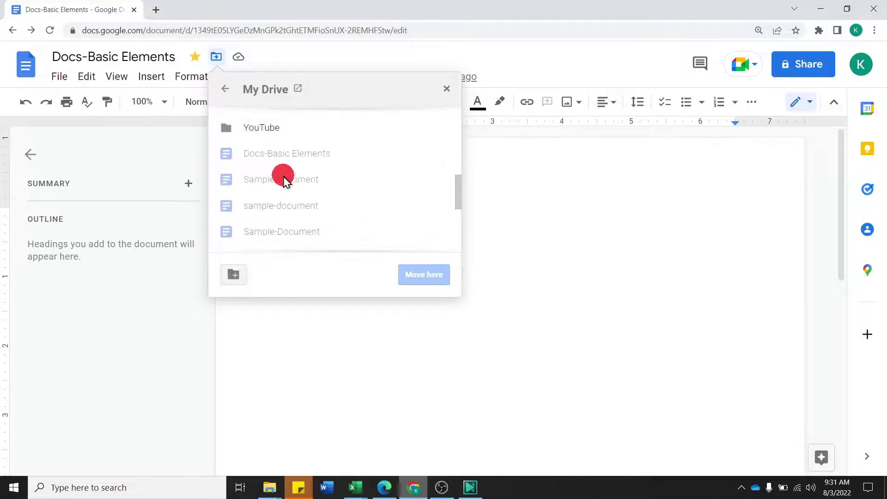
scroll(275, 157, "up", 6)
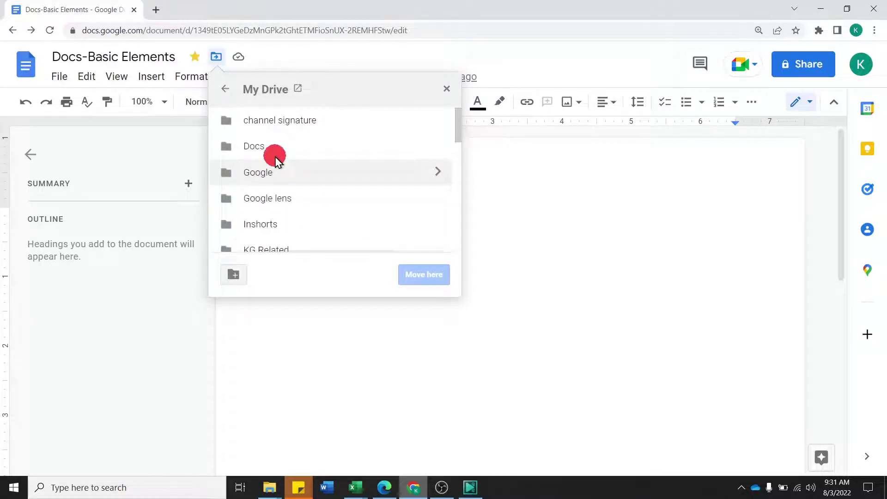
left_click(283, 141)
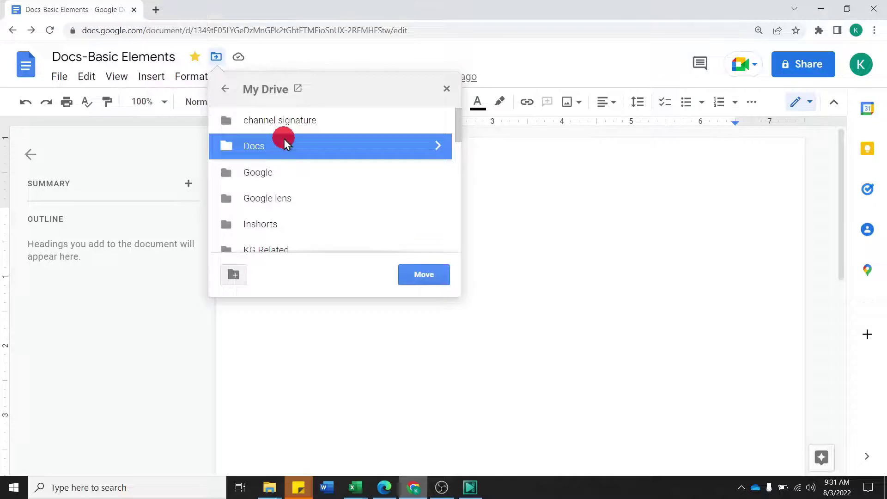
left_click(422, 270)
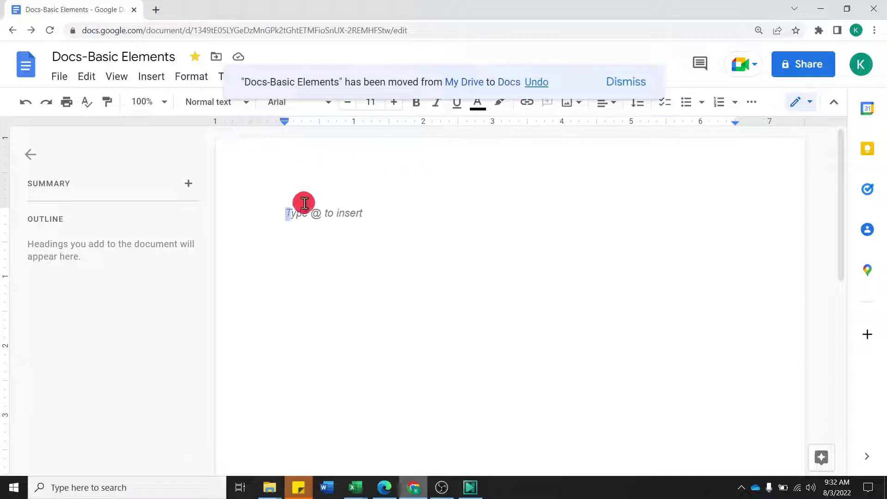
- Dismiss the move notice and paste 'Hello YouTube' as the page's first line
left_click(603, 90)
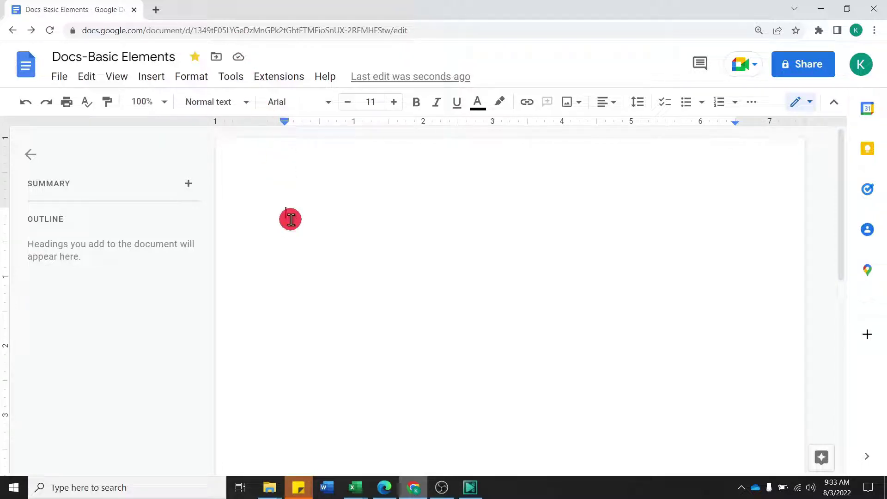
type("Hello YouTube")
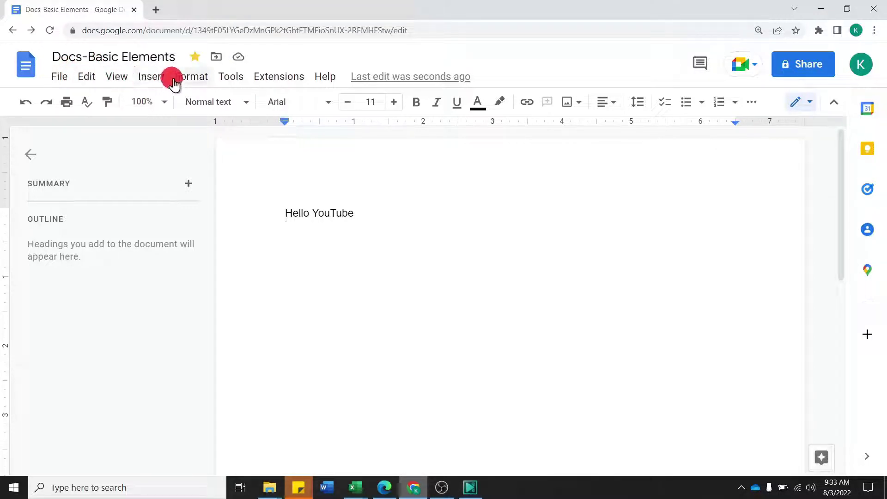
key("BackSpace")
left_click(59, 76)
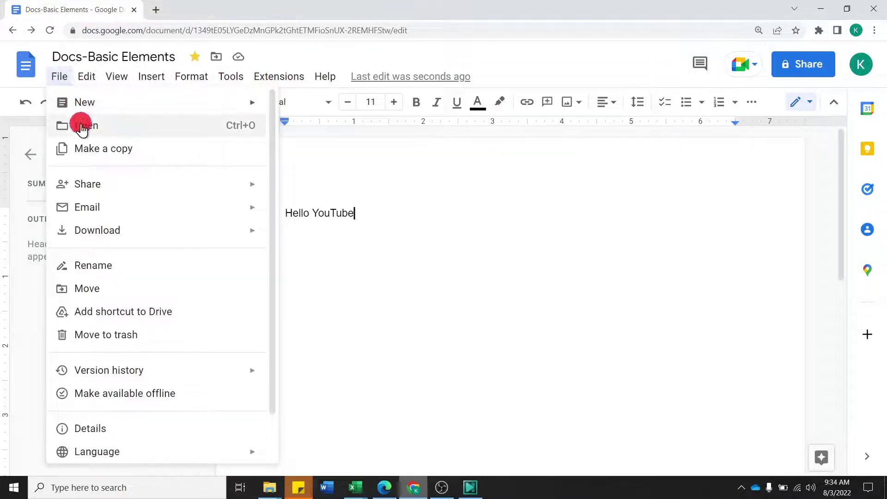
left_click(88, 78)
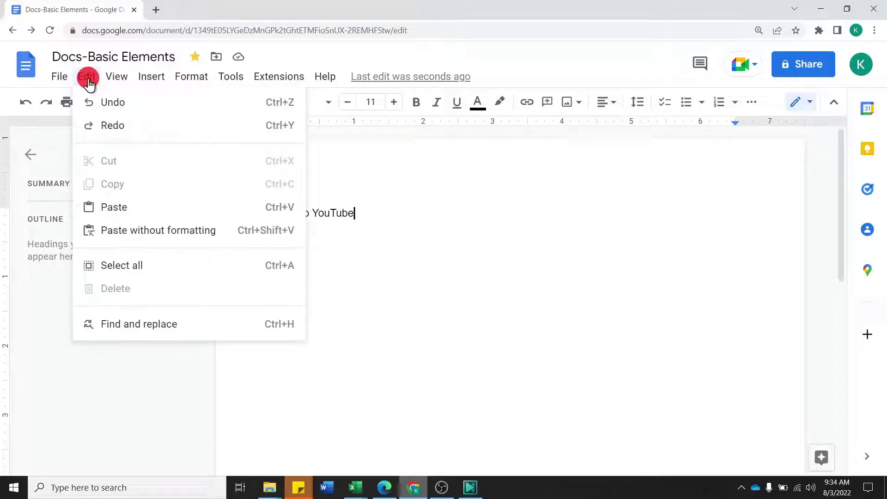
left_click(114, 80)
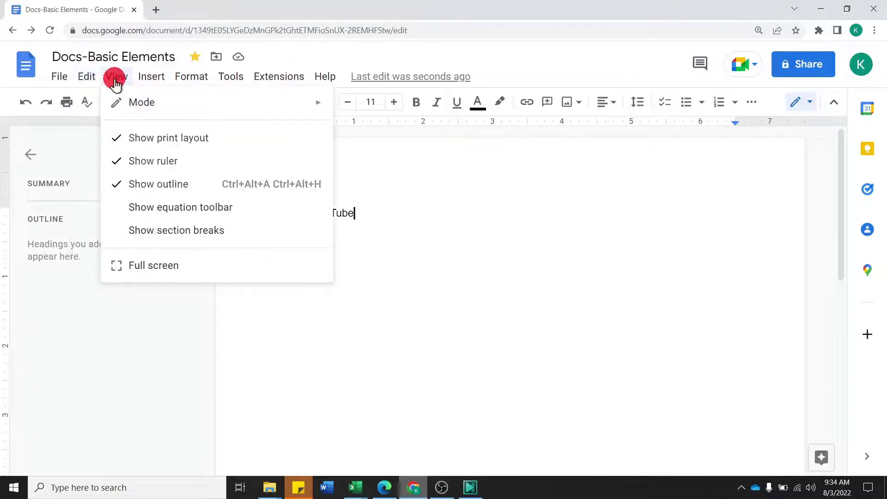
left_click(153, 80)
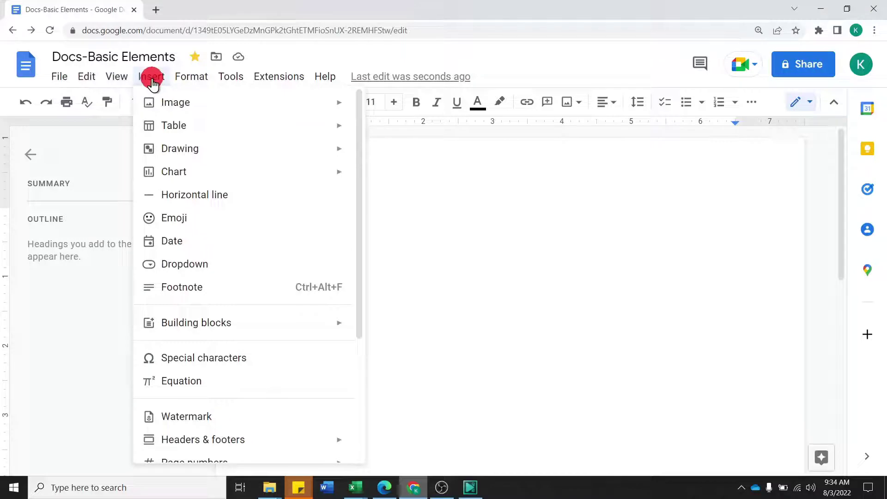
left_click(185, 87)
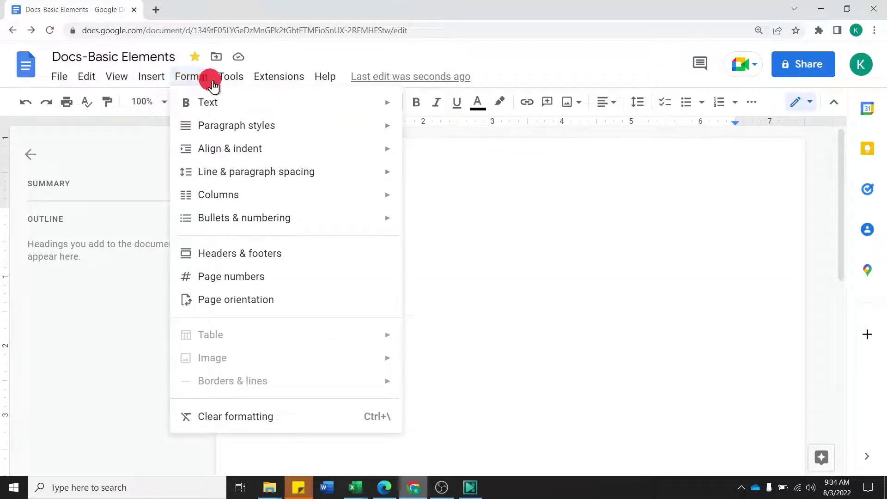
left_click(231, 79)
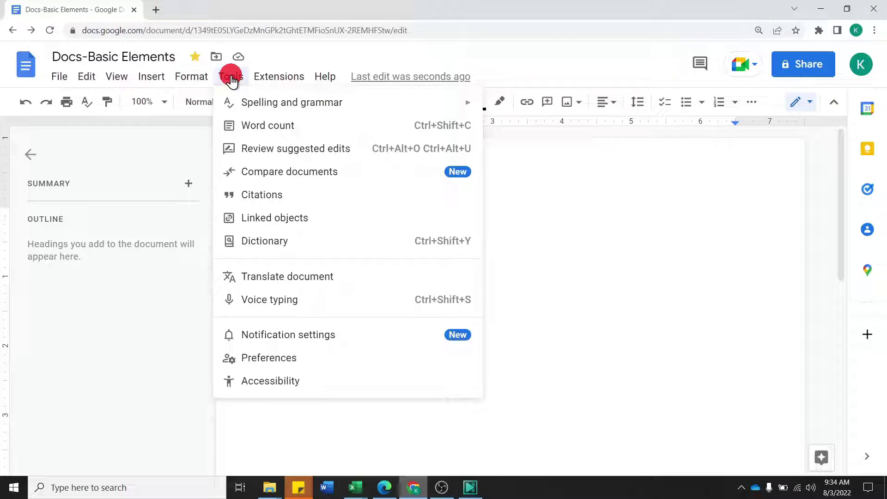
left_click(231, 79)
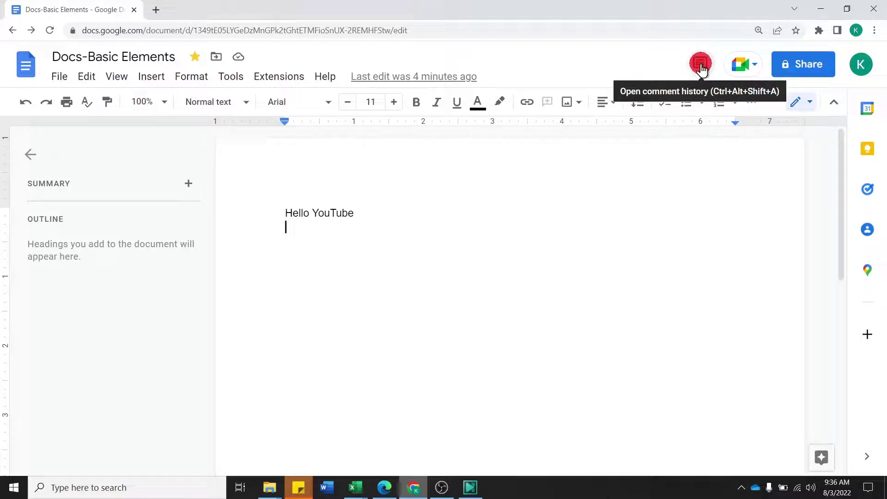
- Open the Meet panel's join-or-start options, then close it again
left_click(752, 70)
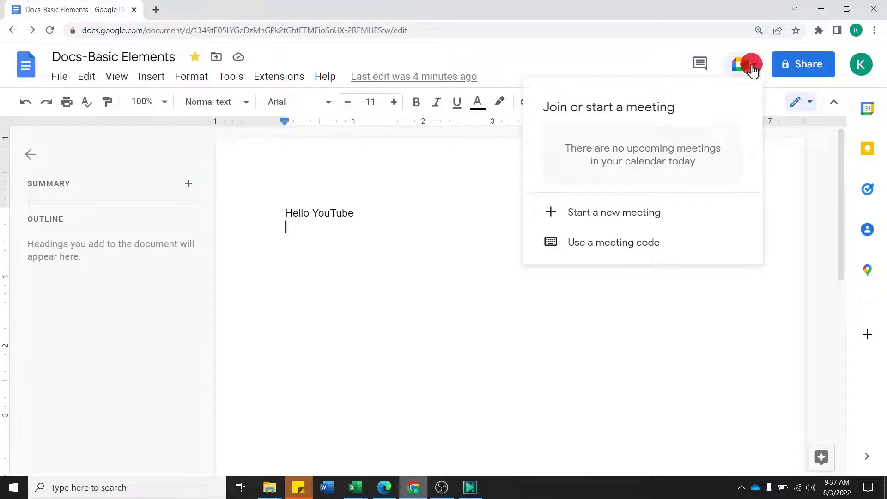
left_click(751, 69)
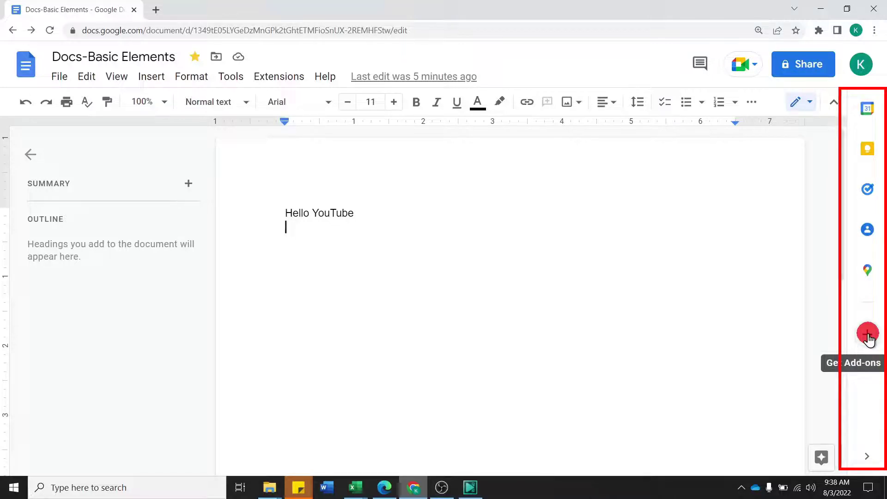
- Hide and reshow the Google apps side panel, then collapse and restore the title and menus
left_click(867, 458)
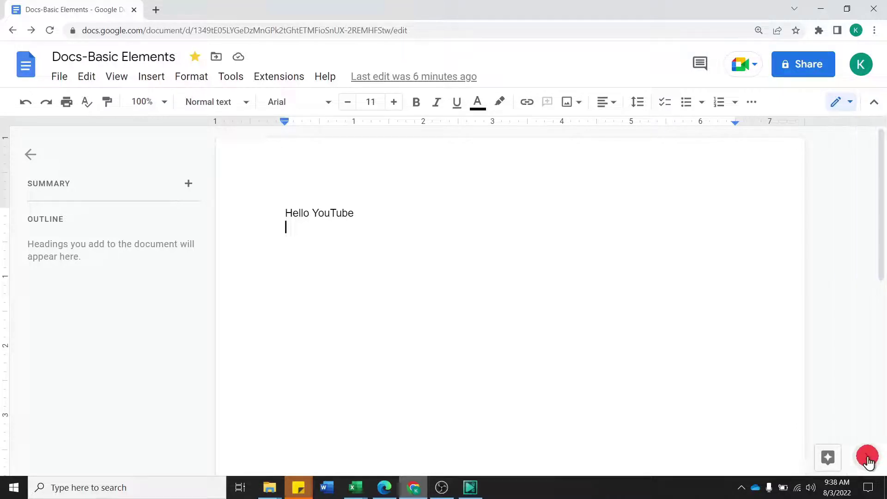
left_click(867, 458)
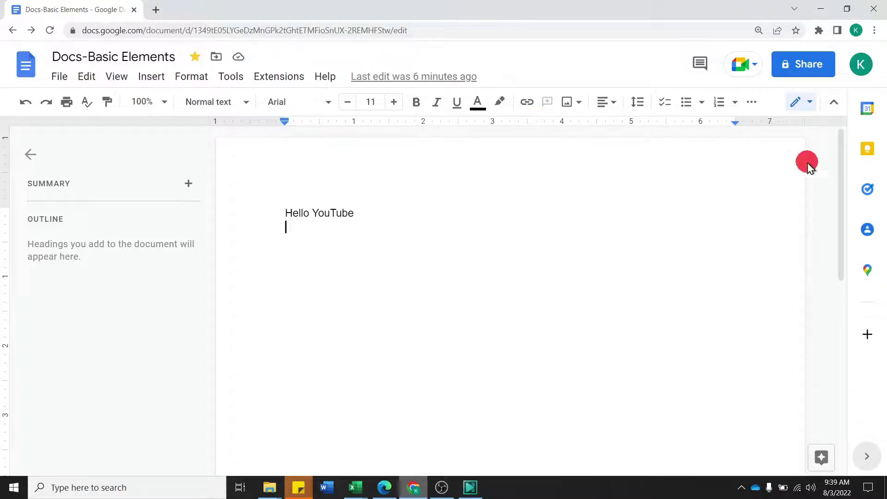
left_click(834, 105)
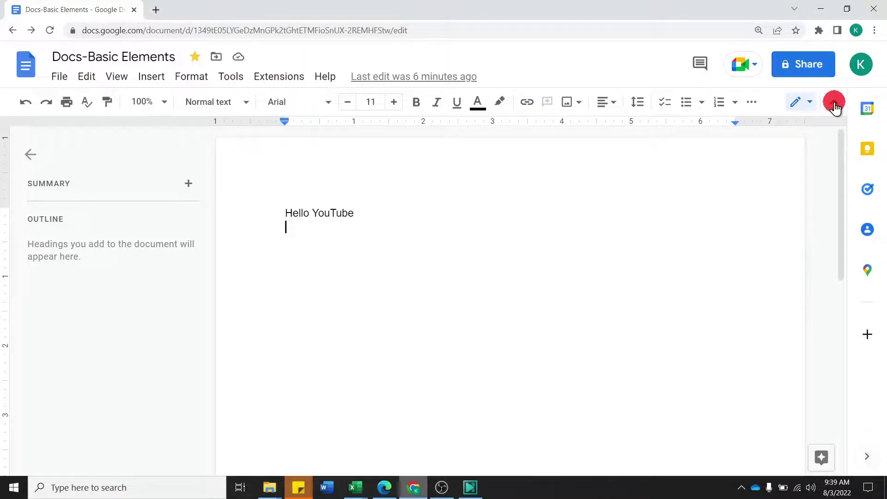
left_click(873, 56)
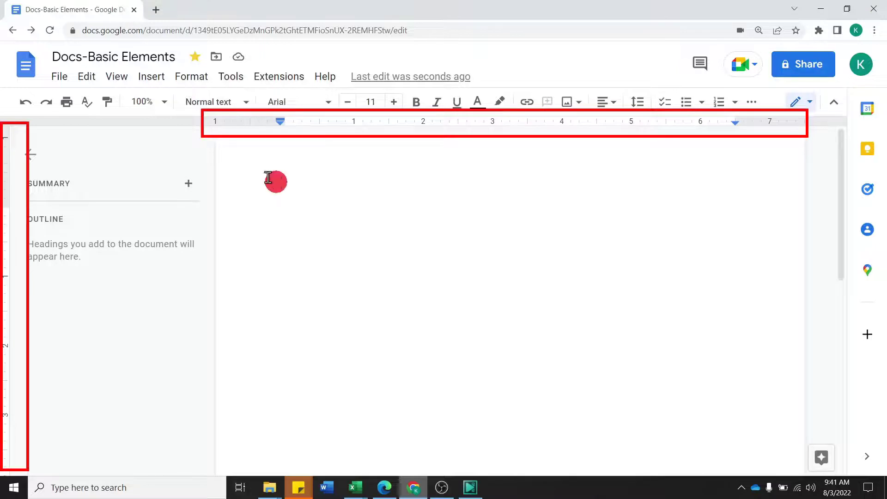
left_click(117, 77)
left_click(139, 166)
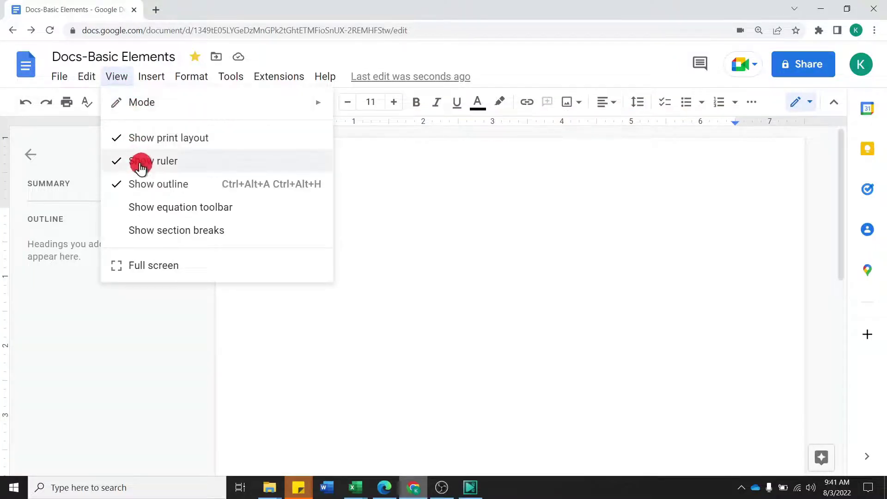
left_click(374, 181)
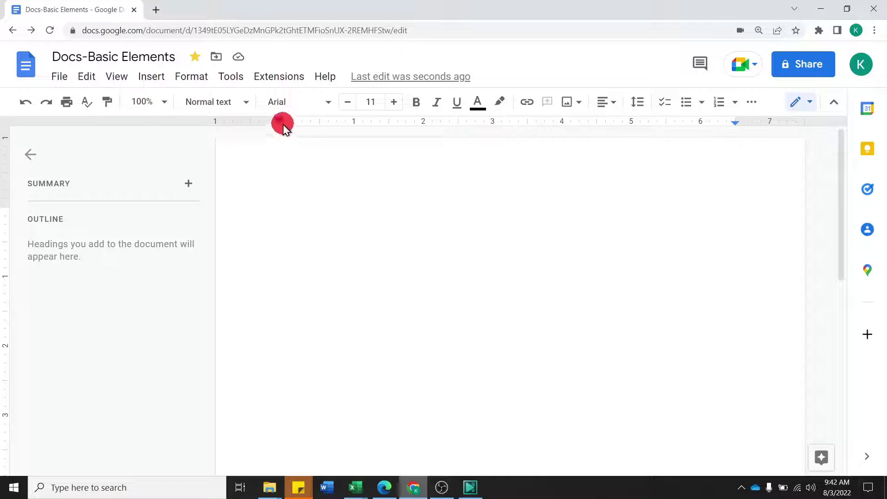
- Set the left indent to 0.25, paste the welcome sentence, and adjust the right indent
left_click_drag(280, 124, 304, 129)
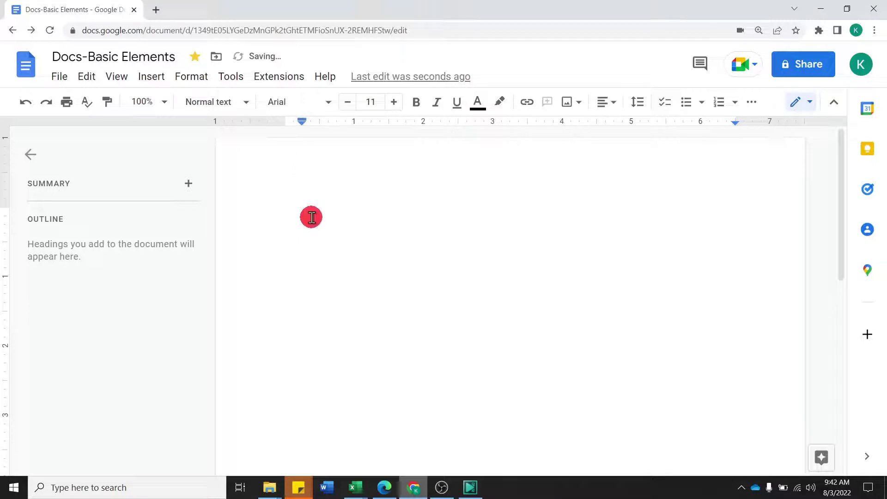
type("Hello YouTube welcome to this channel I hope you would like this video series if any questions please comment below")
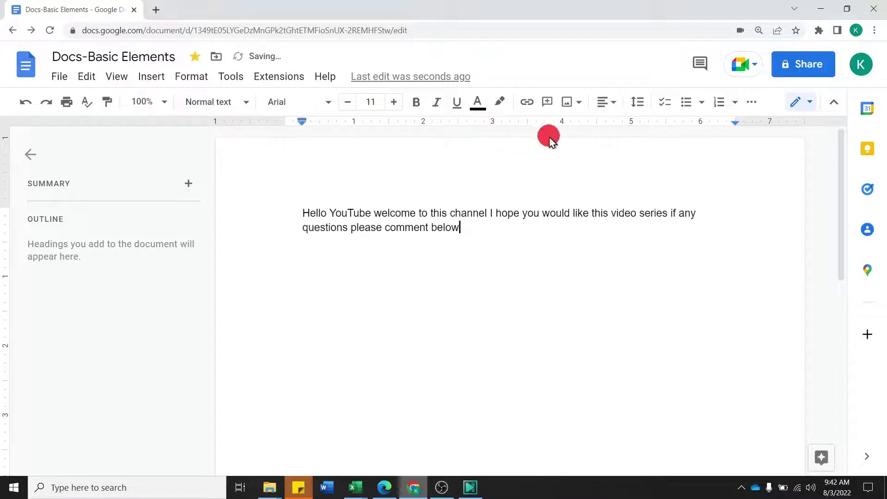
mouse_move(736, 128)
left_mouse_down()
mouse_move(716, 127)
mouse_move(739, 129)
left_mouse_up()
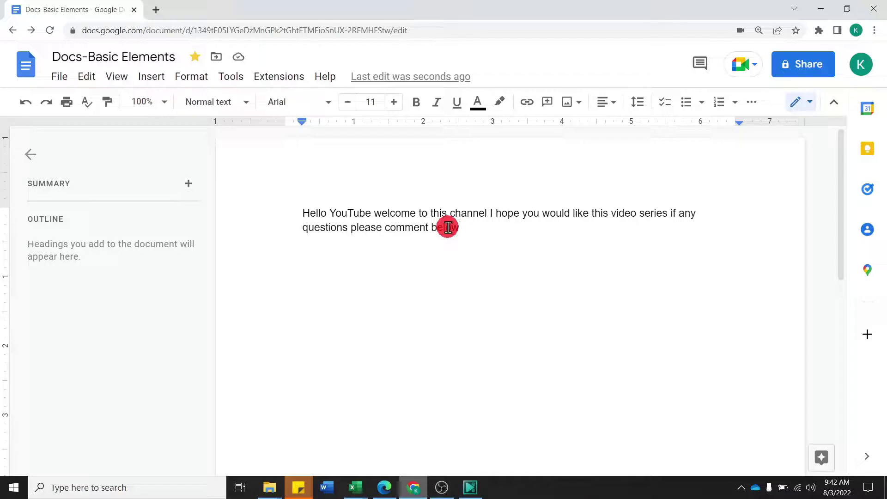
left_click(304, 229)
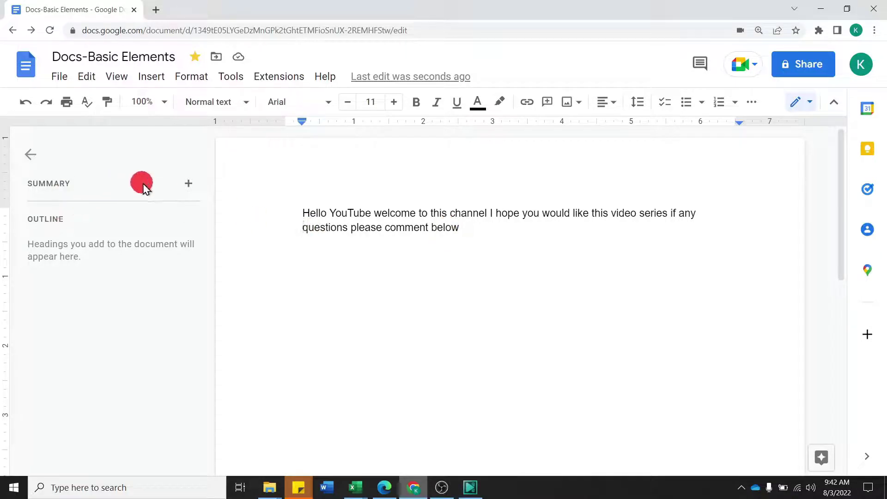
- Start a document summary, then dismiss it so the summary stays empty
left_click(188, 183)
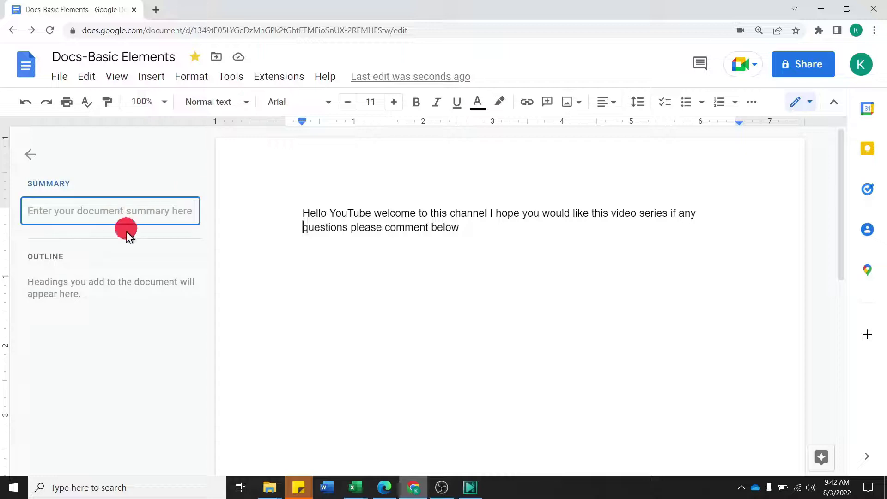
left_click(51, 262)
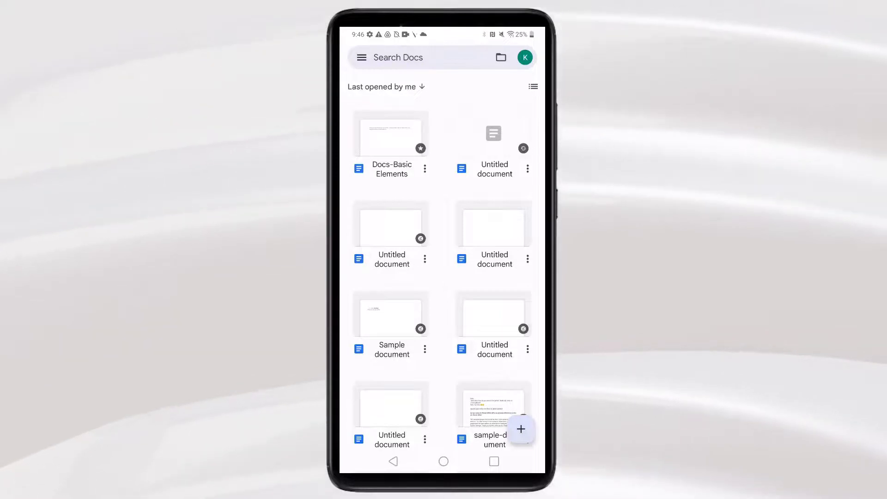
- Open Docs-Basic Elements and place the cursor in the welcome paragraph
left_click(390, 139)
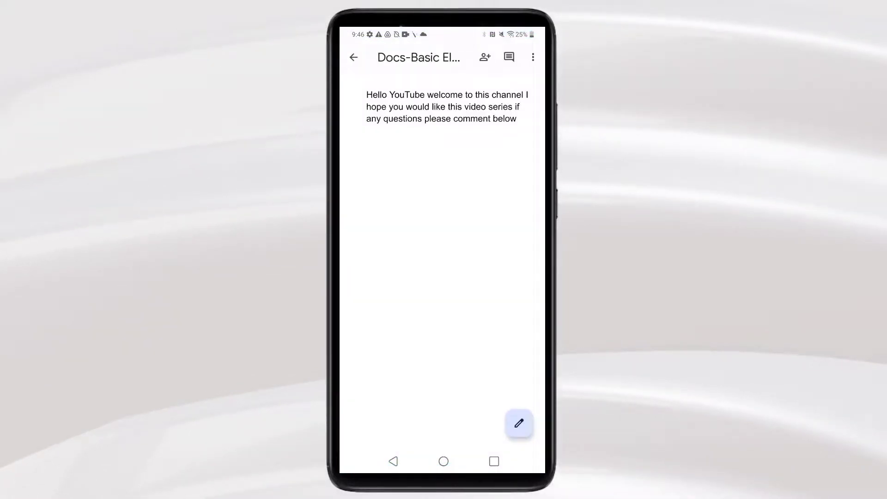
double_click(457, 107)
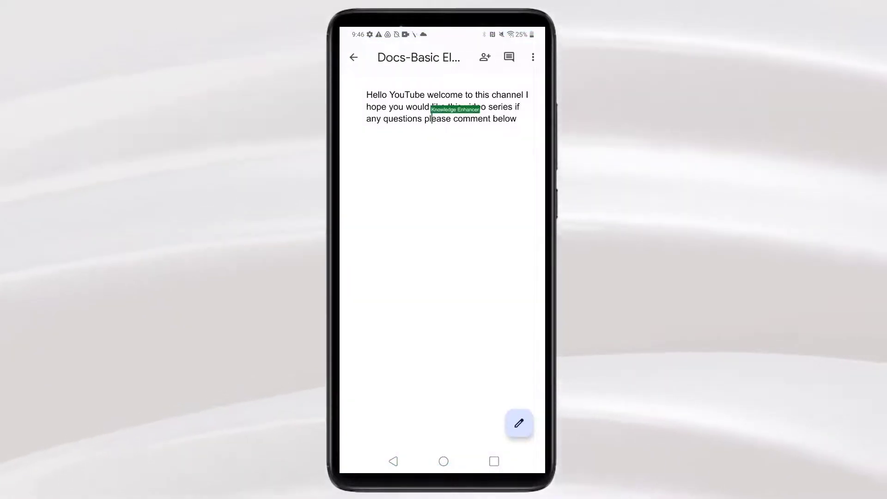
left_click(432, 119)
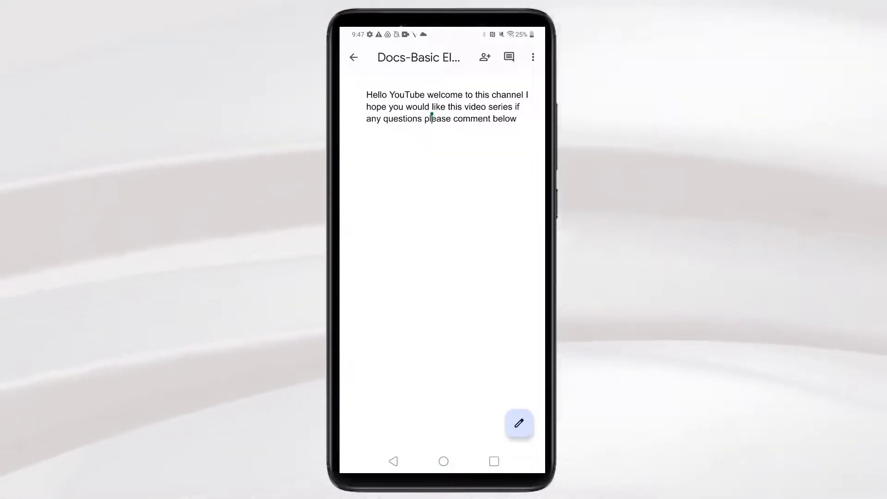
- Cancel renaming so the original title is kept, then scroll down the document
left_click(418, 57)
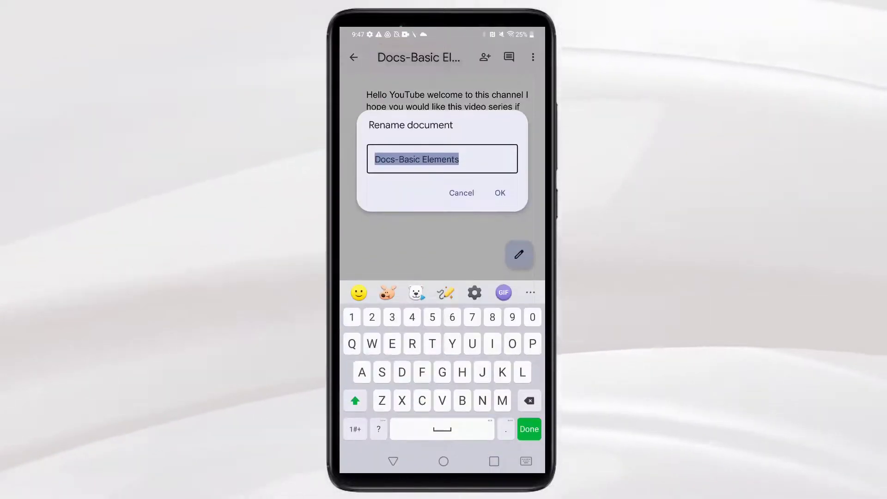
key("Escape")
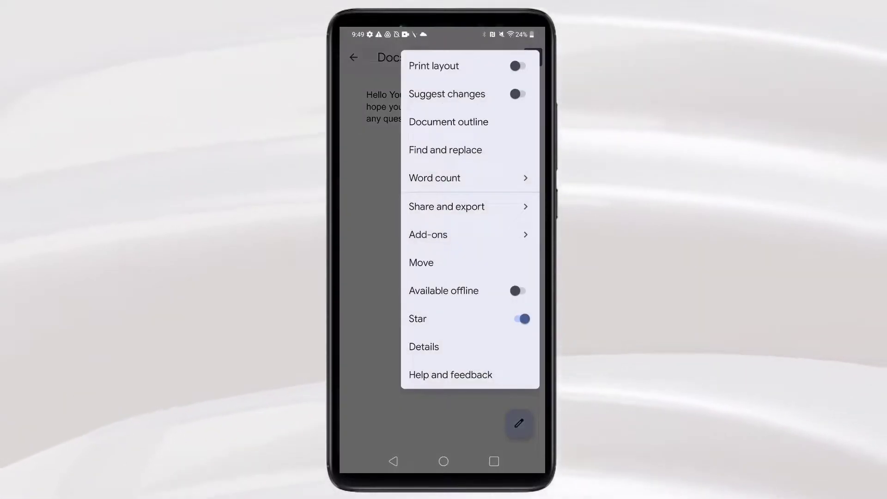
scroll(470, 219, "down", 1)
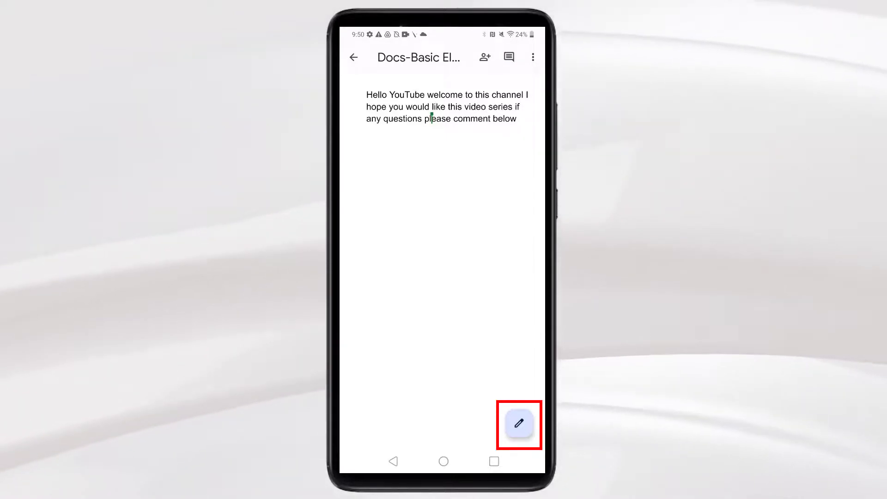
- Add 'Knowledge gainer' on a new line after 'below', save it, then resume editing
left_click(518, 423)
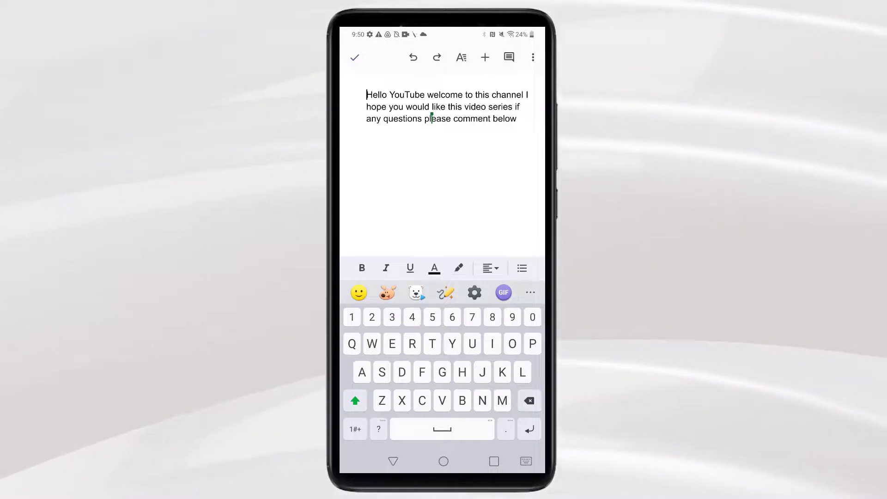
left_click(517, 118)
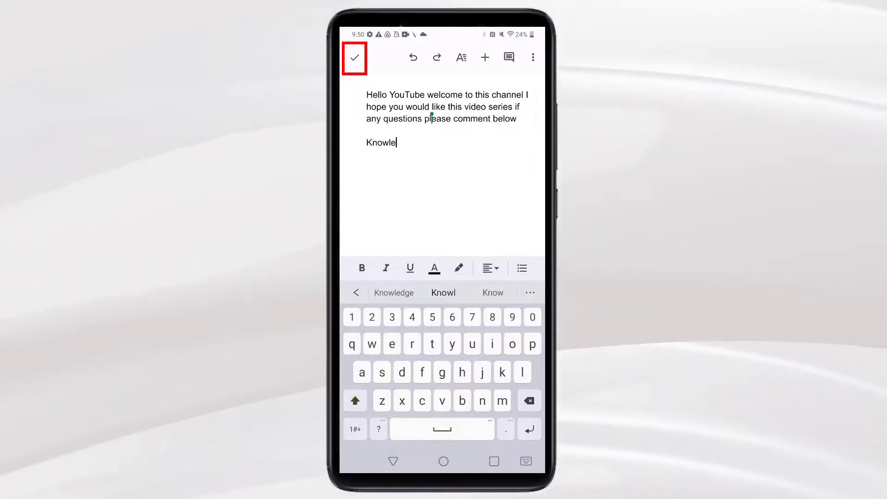
type("iner")
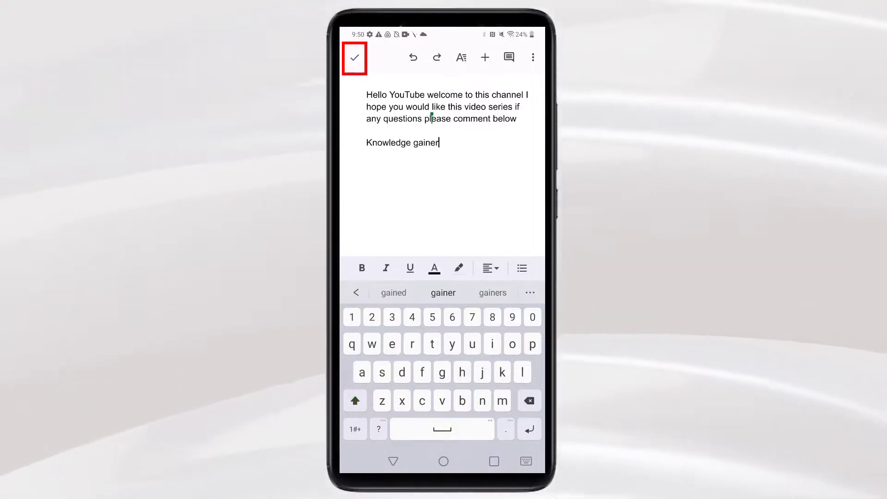
left_click(354, 57)
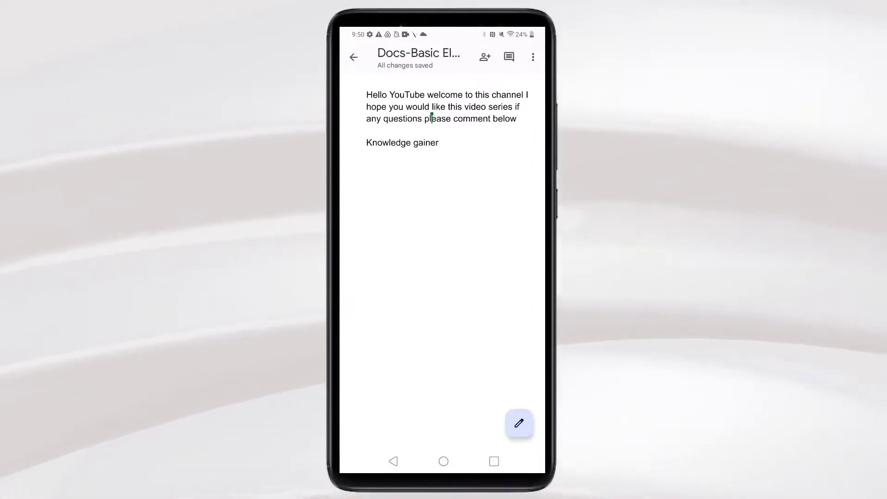
left_click(439, 143)
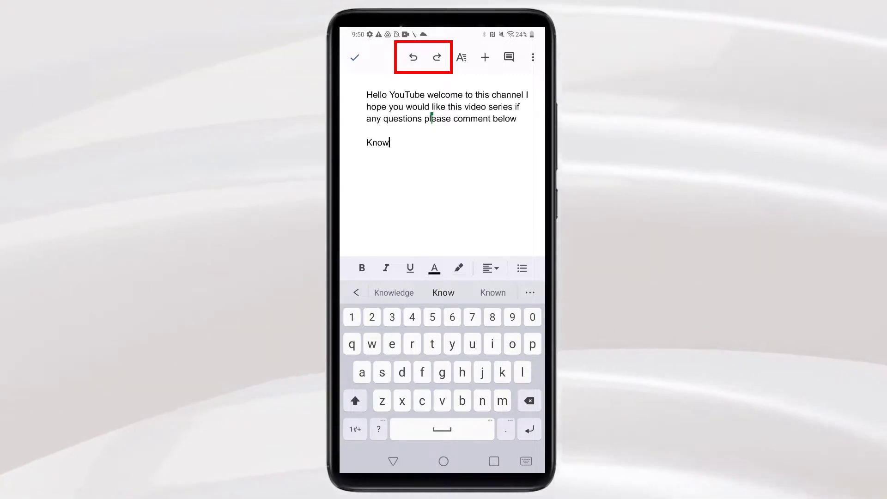
- Redo to restore the full 'Knowledge gainer' line and check the Paragraph formatting options
left_click(436, 57)
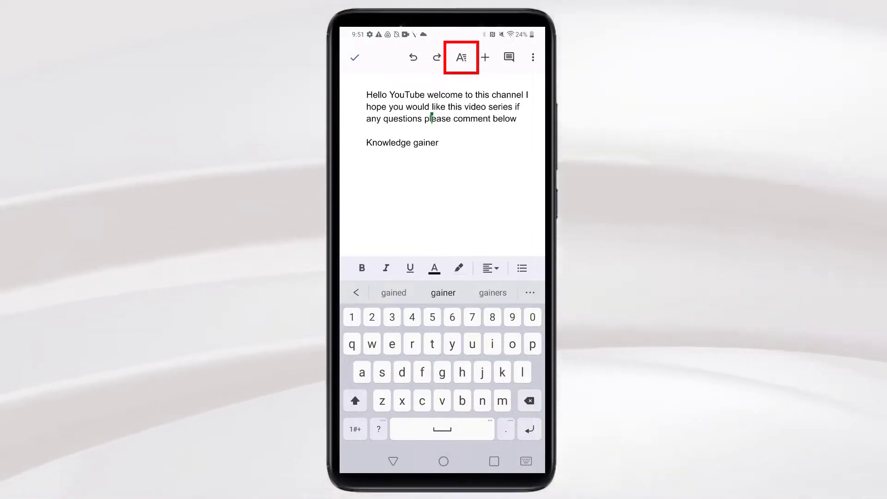
left_click(461, 57)
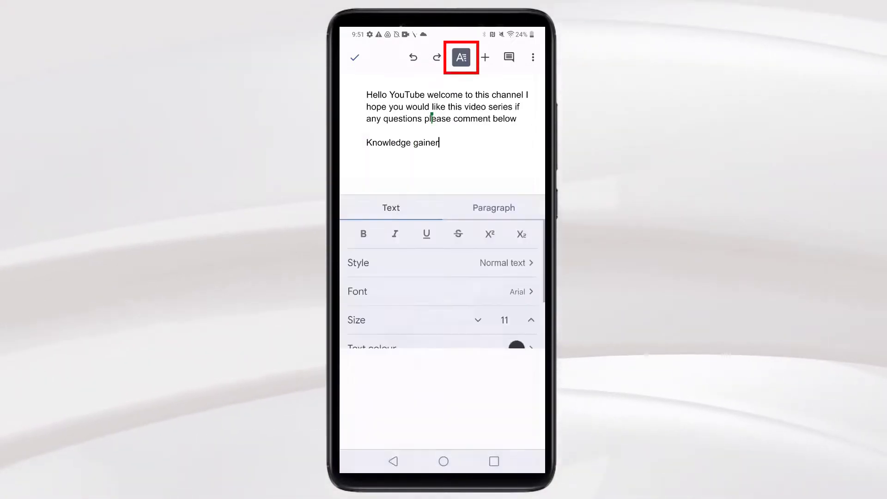
scroll(442, 383, "down", 2)
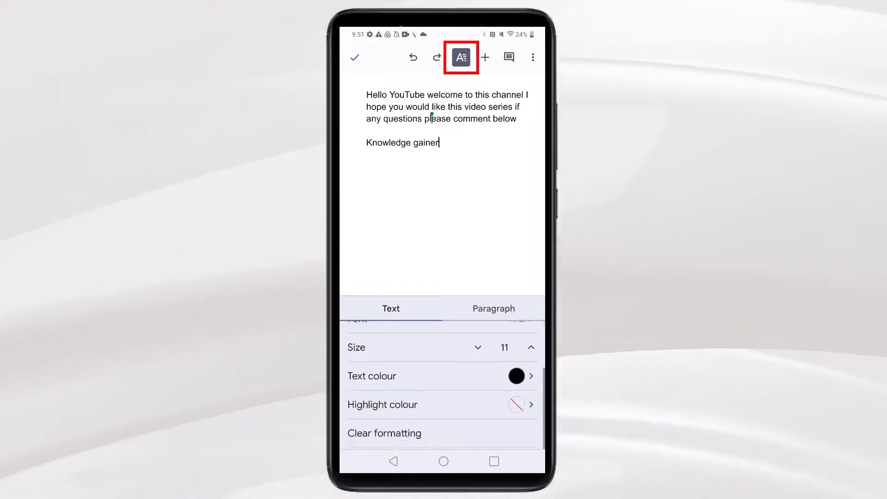
left_click(493, 308)
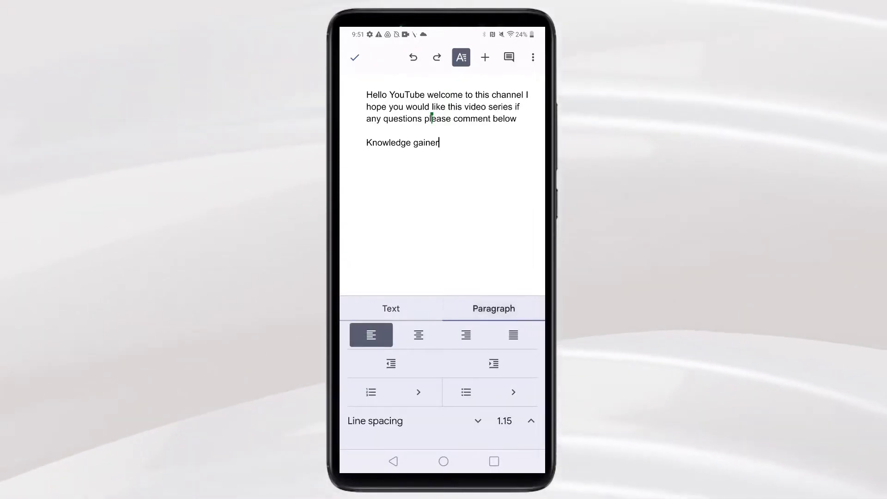
left_click(461, 57)
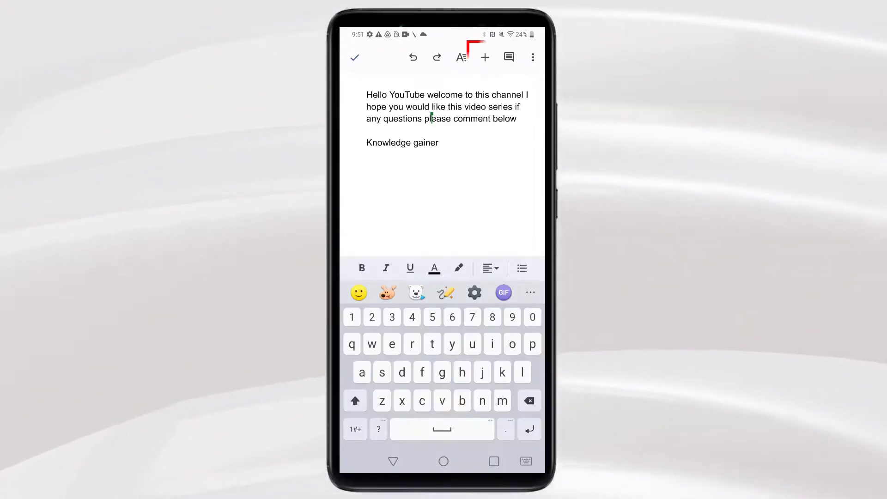
- Look through the Insert menu options without inserting anything
left_click(485, 57)
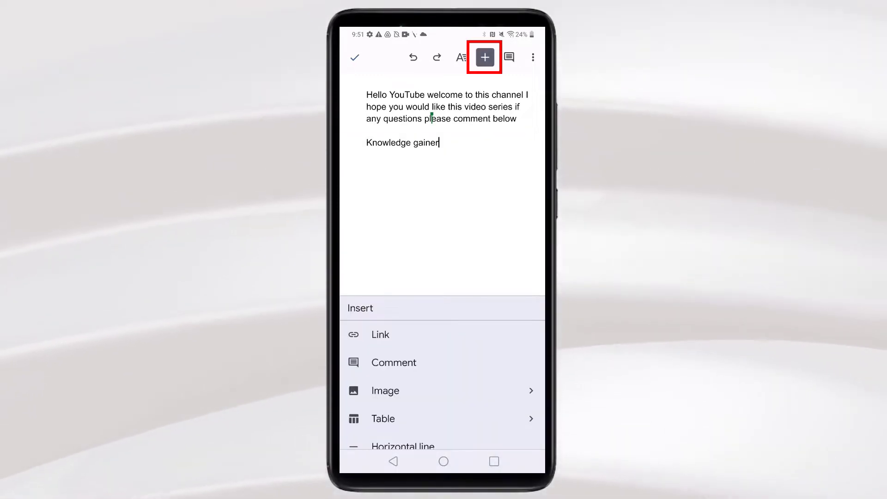
scroll(442, 383, "down", 3)
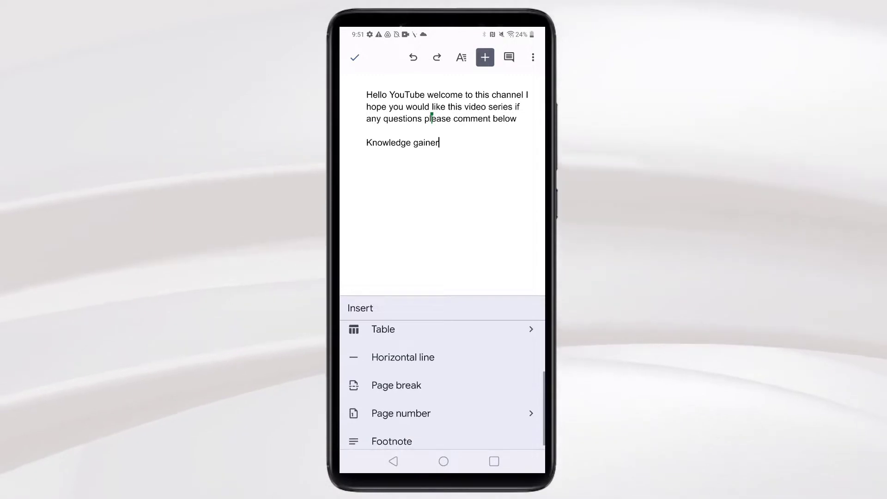
key("Escape")
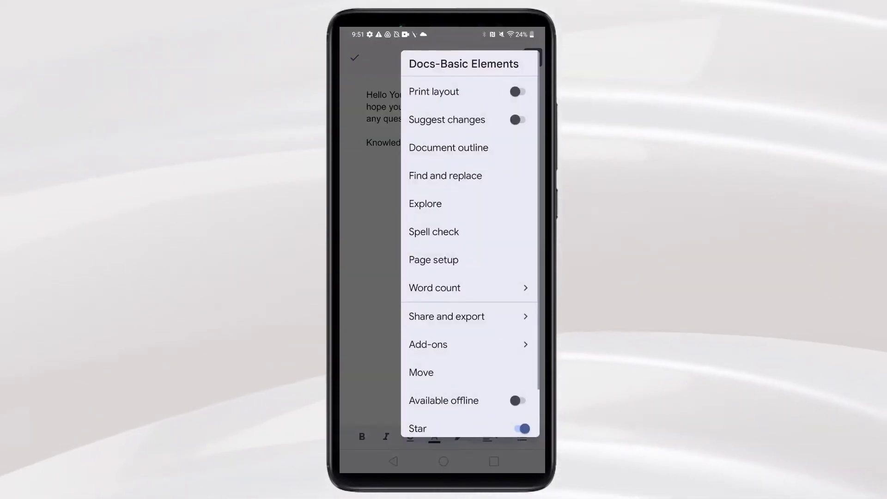
- Close the document options menu and show the paragraph alignment choices
key("Escape")
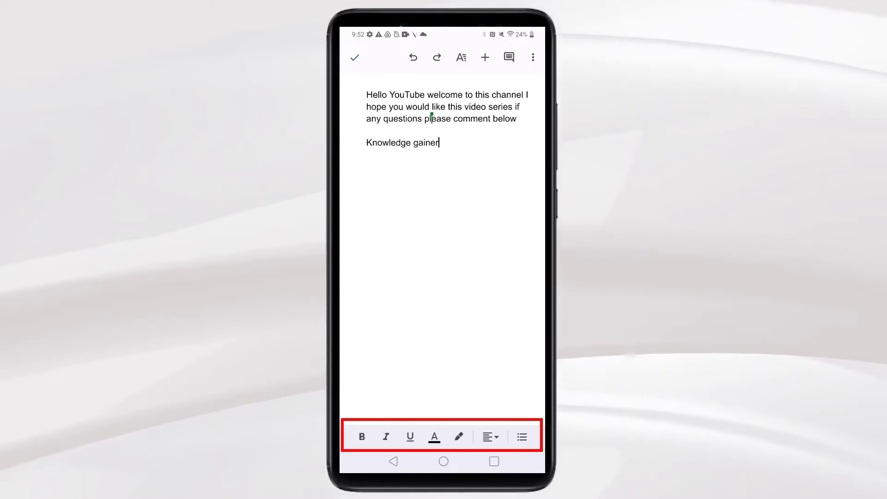
left_click(490, 436)
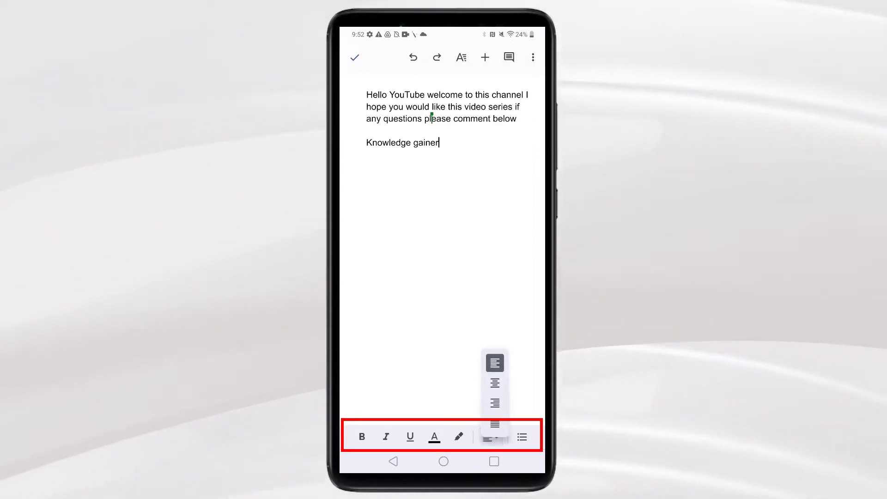